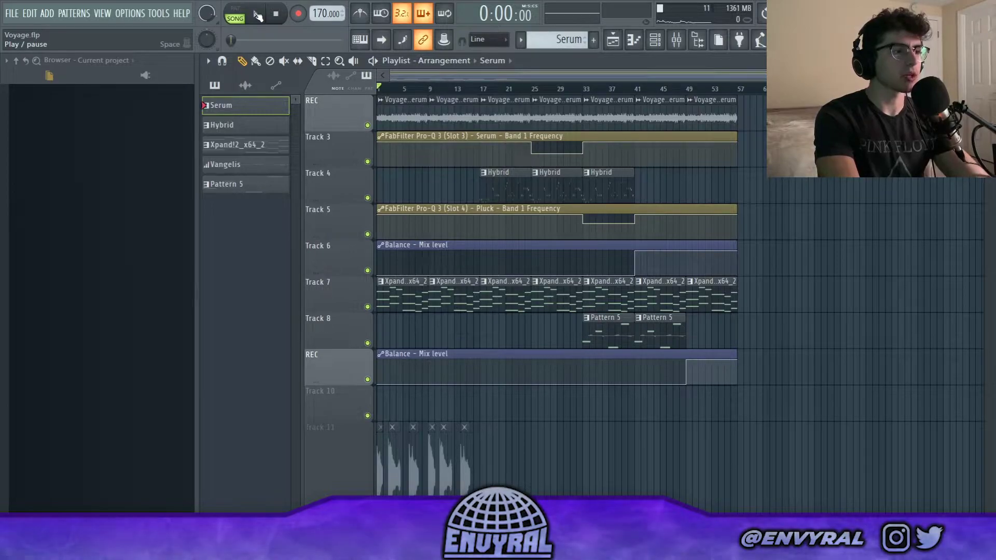
Play the original Voyage arrangement, then stop it.
left_click(258, 16)
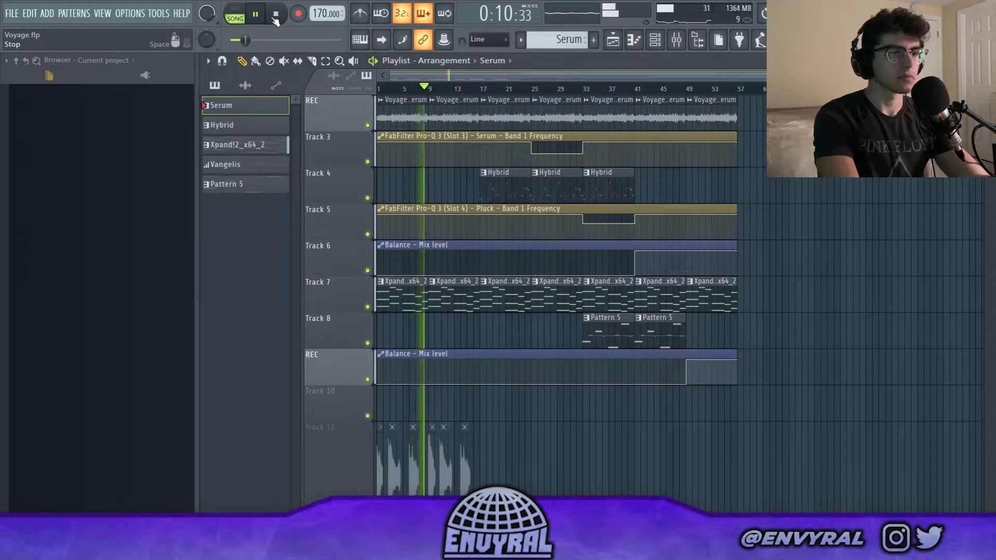
left_click(275, 16)
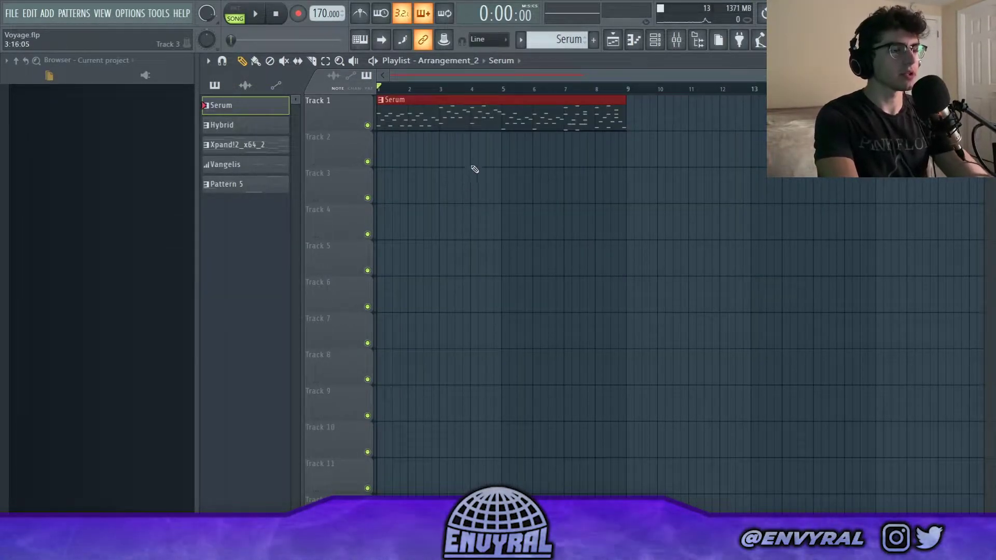
Open the Serum clip's piano roll, audition the lead melody, then return to Arrangement_2.
double_click(470, 121)
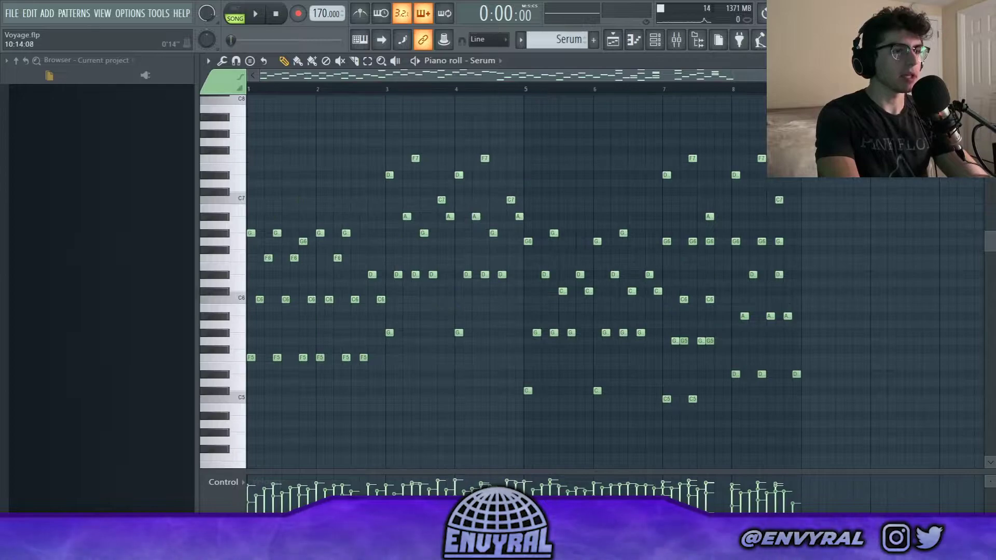
scroll(524, 456, "down", 1)
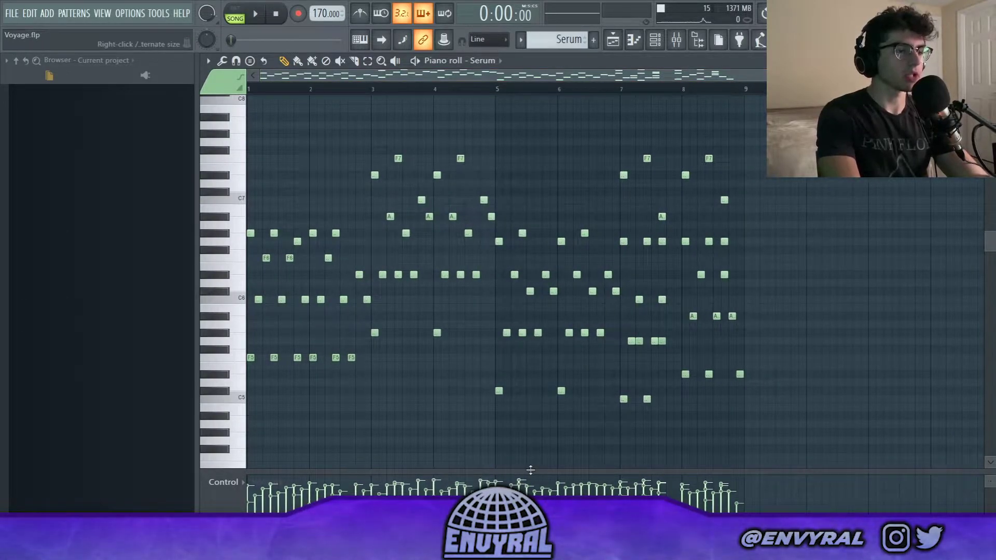
left_click_drag(530, 470, 531, 475)
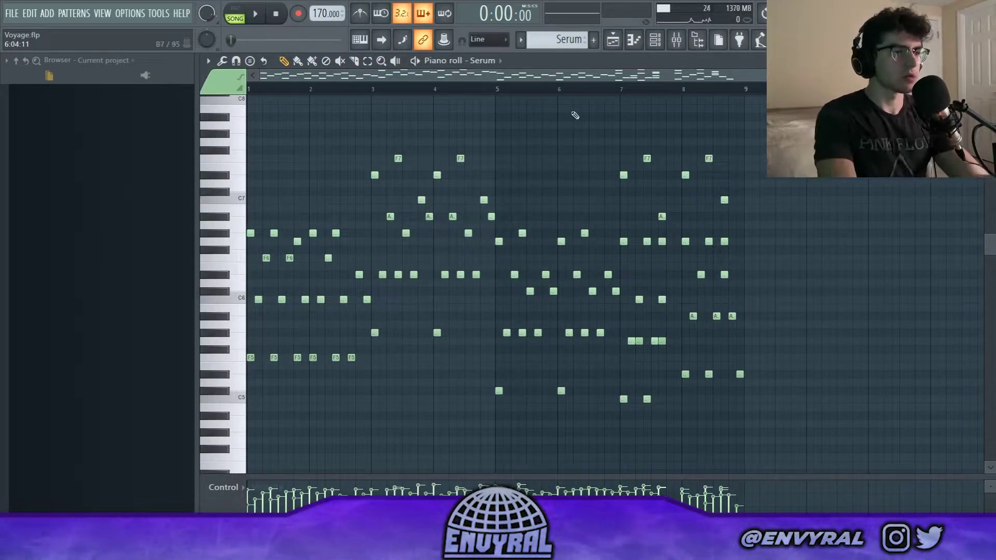
left_click(254, 16)
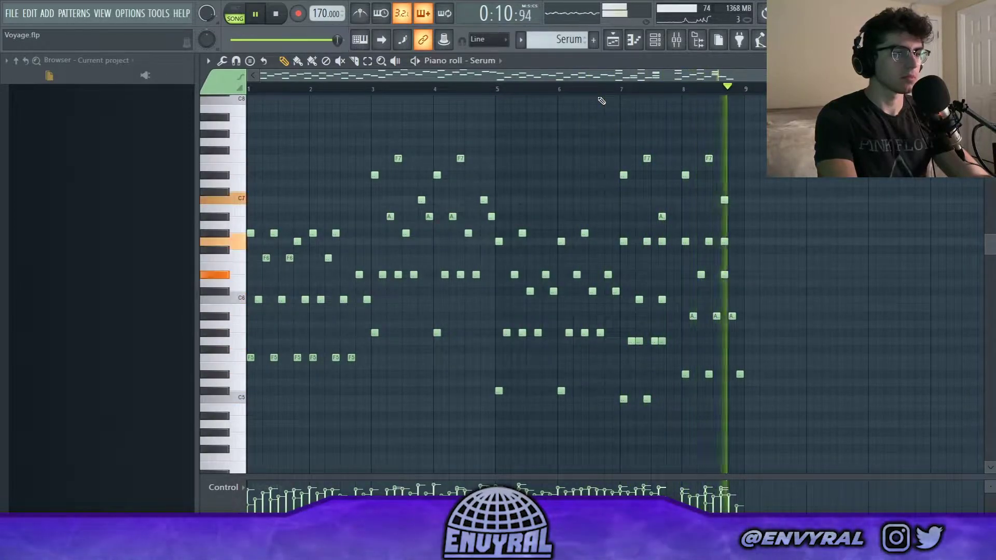
key("space")
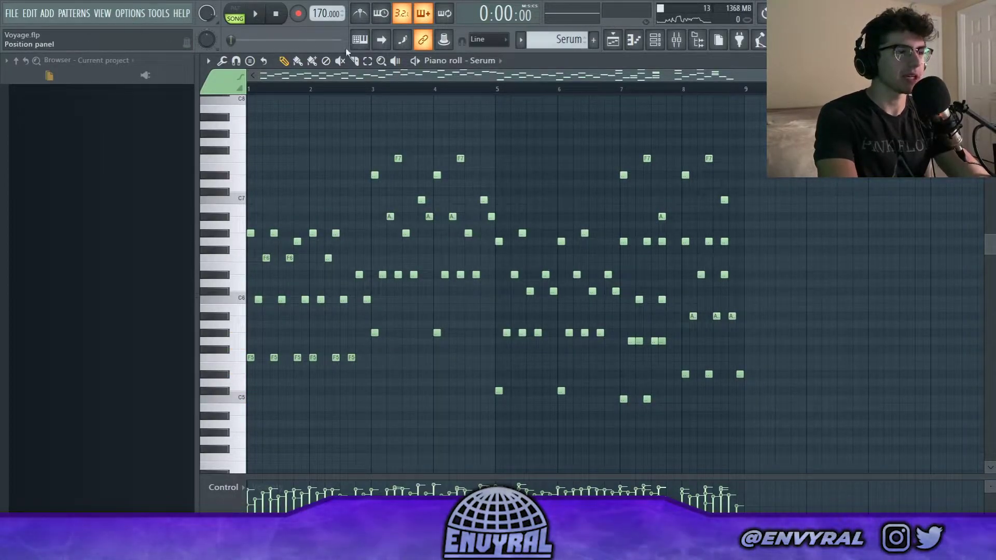
left_click(612, 42)
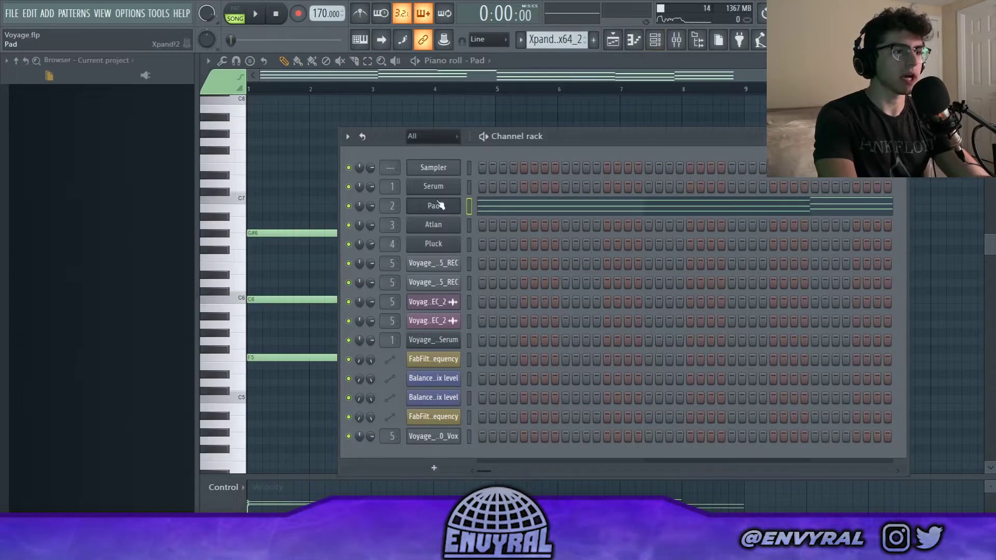
Open the Pad's Xpand2 +48 Splatter Pad patch and play its chord notes in the piano roll.
left_click(444, 211)
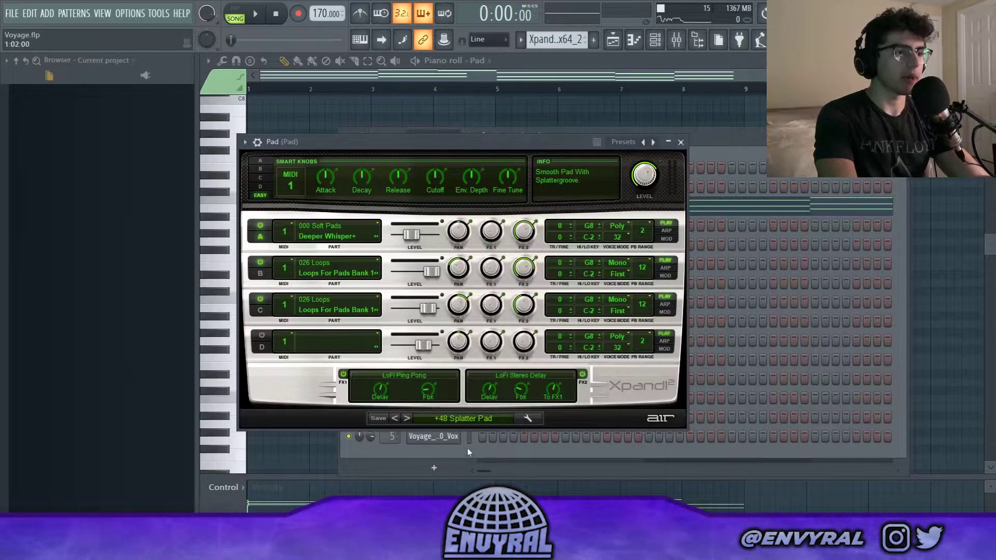
key("F5")
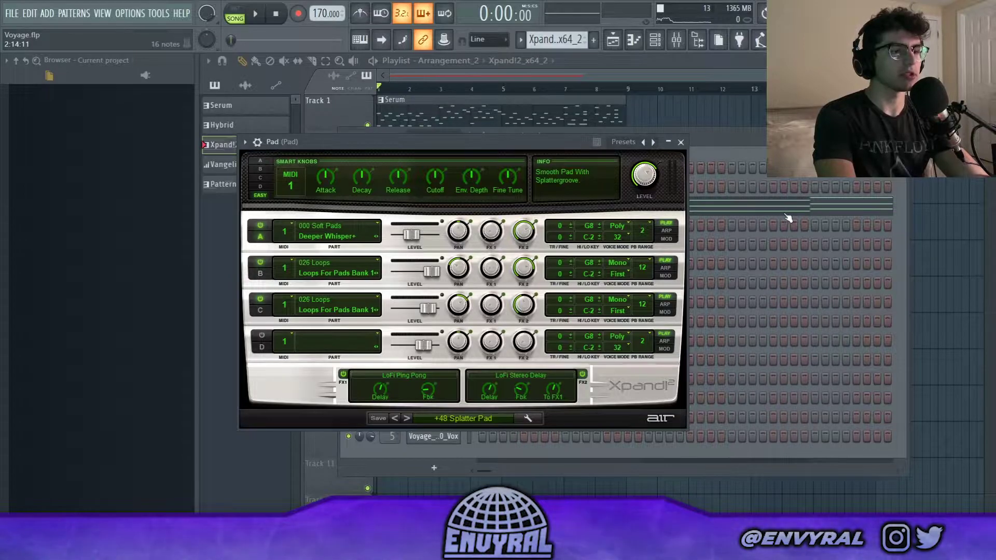
key("F7")
left_click(264, 23)
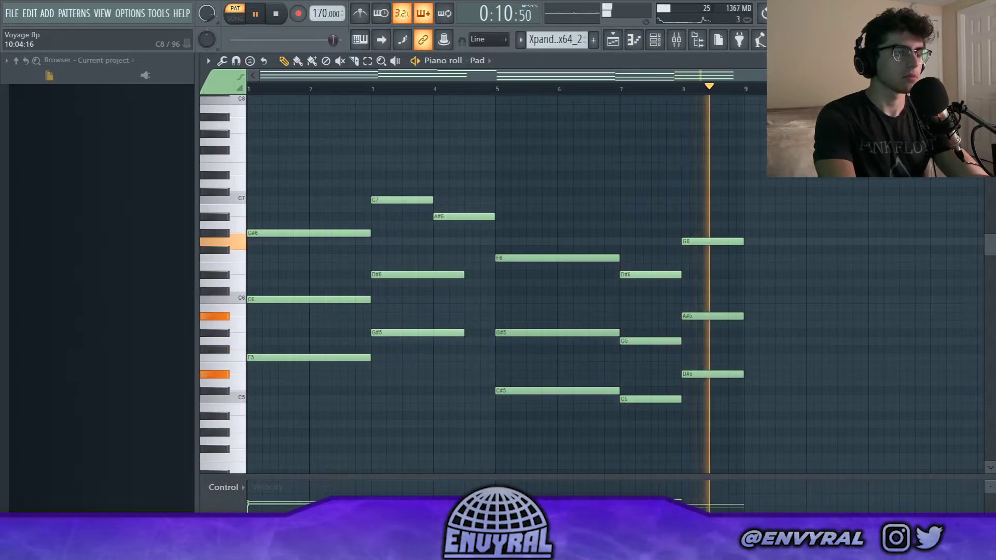
Stop playback and check the Pro-Q EQ curve on the Pad mixer insert.
key("space")
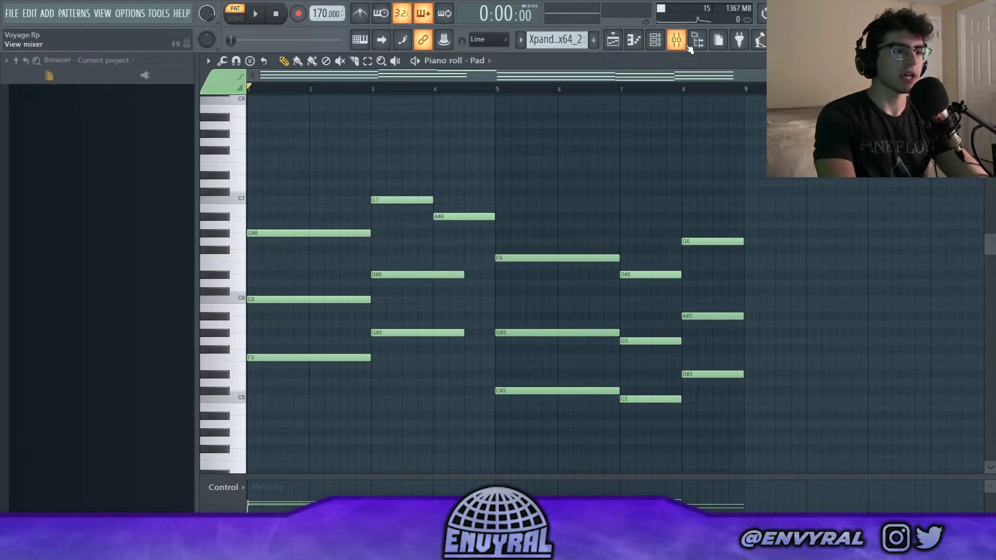
left_click(687, 46)
left_click(882, 119)
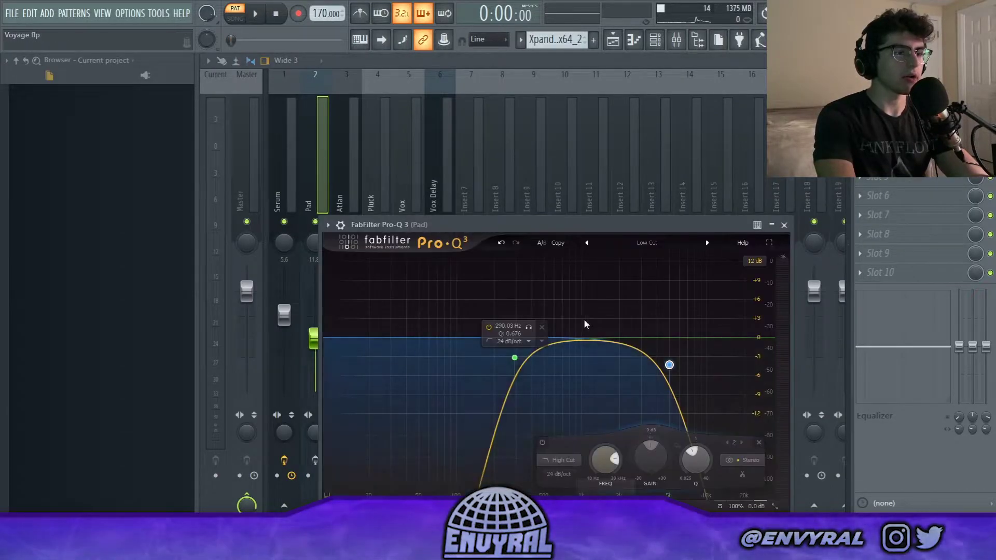
key("Escape")
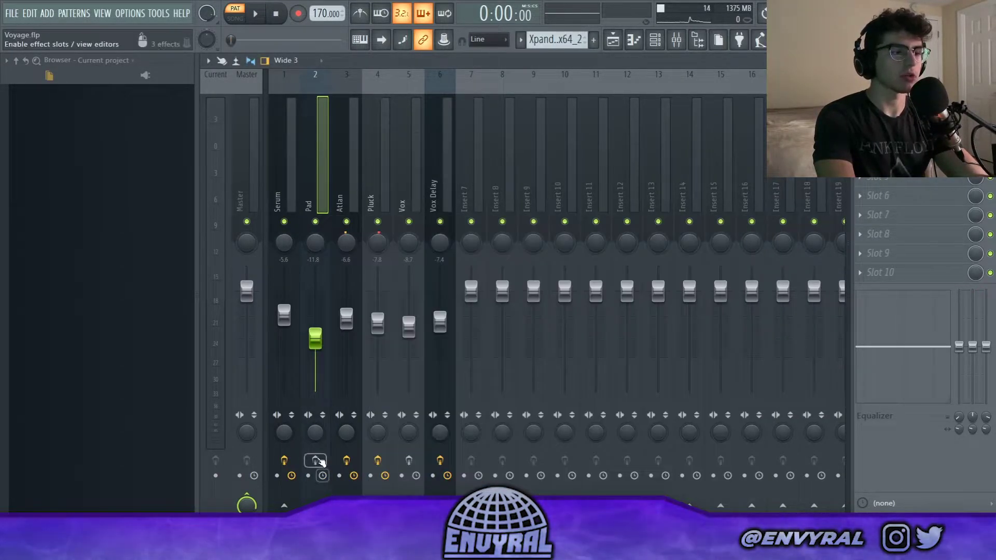
Play the Serum lead and Xpand2 pad together in Song mode, then select the Hybrid pluck.
key("F5")
key("space")
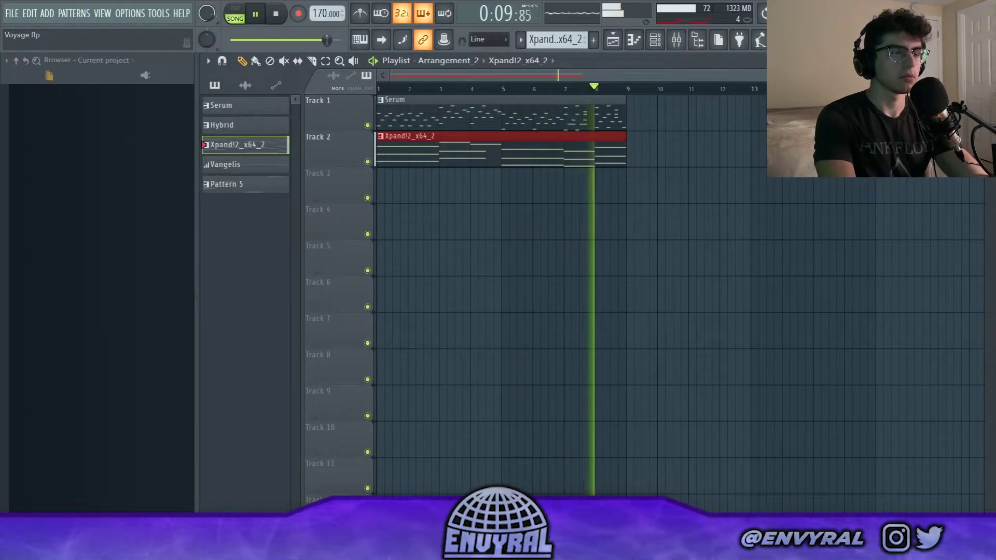
key("space")
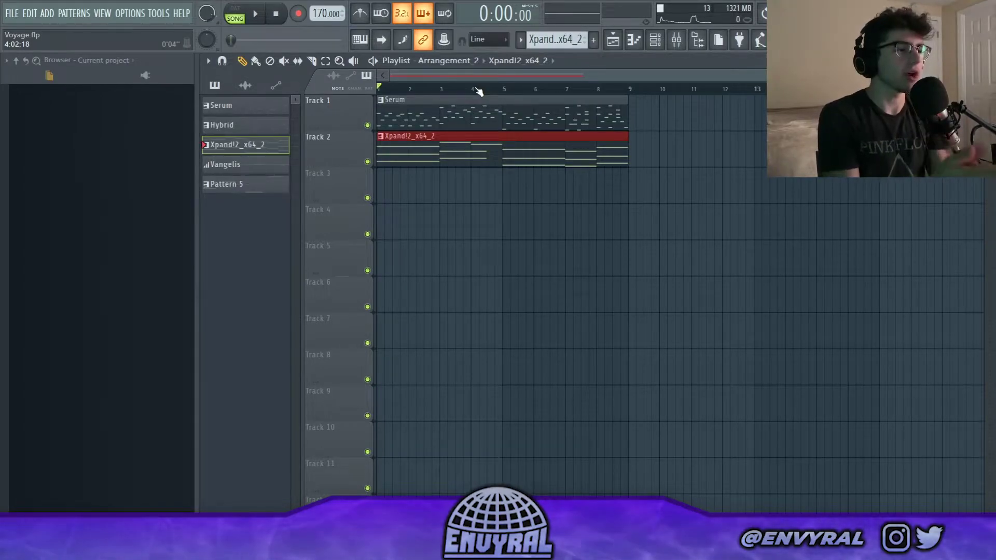
left_click(222, 125)
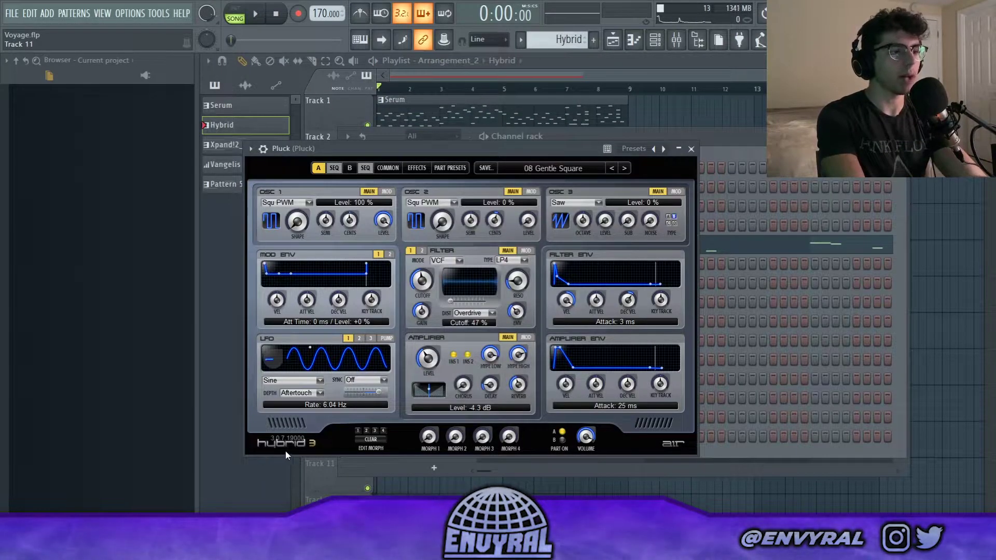
Play the Hybrid pluck melody in its piano roll.
key("F7")
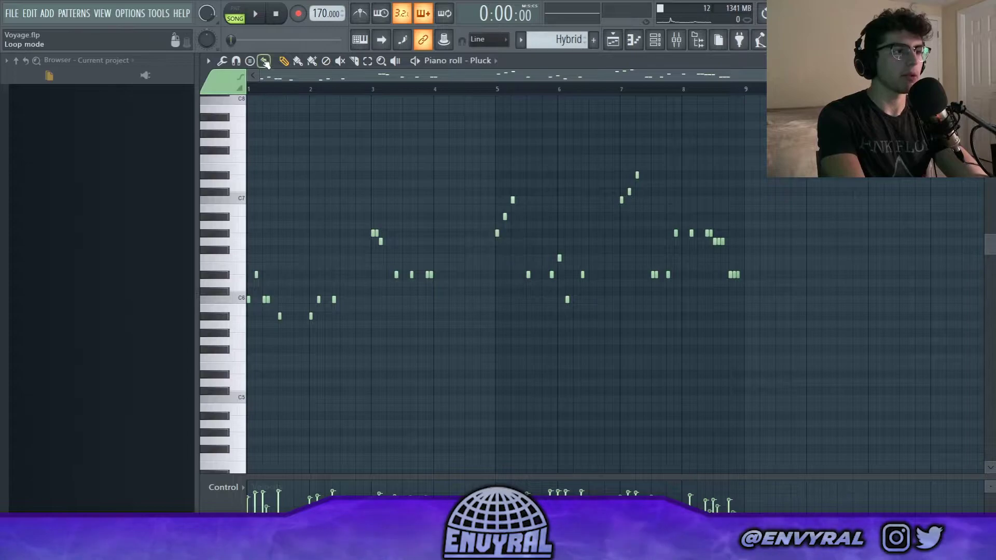
left_click(264, 23)
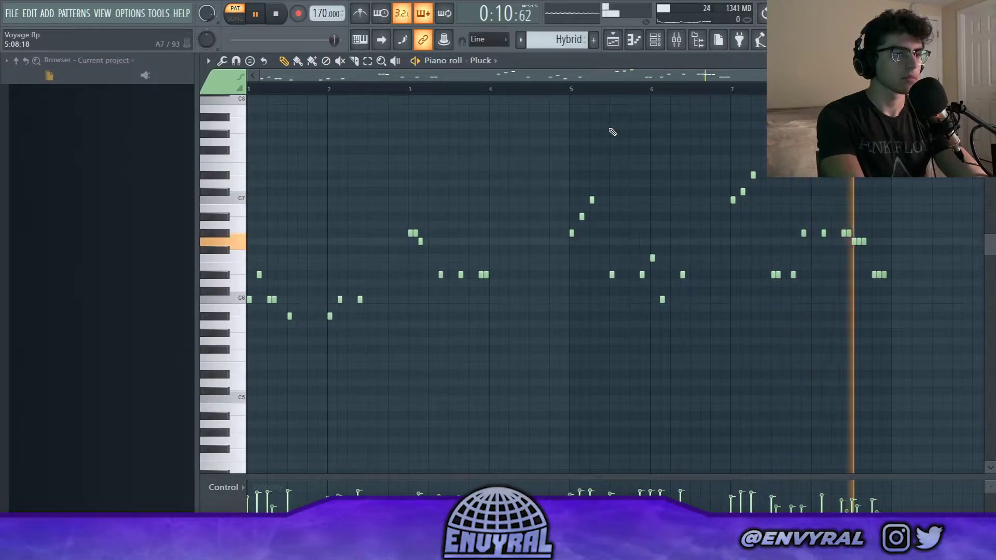
key("space")
Replay the pluck melody from bar 3, then play Arrangement_2 from the start.
scroll(612, 132, "up", 3, "ctrl")
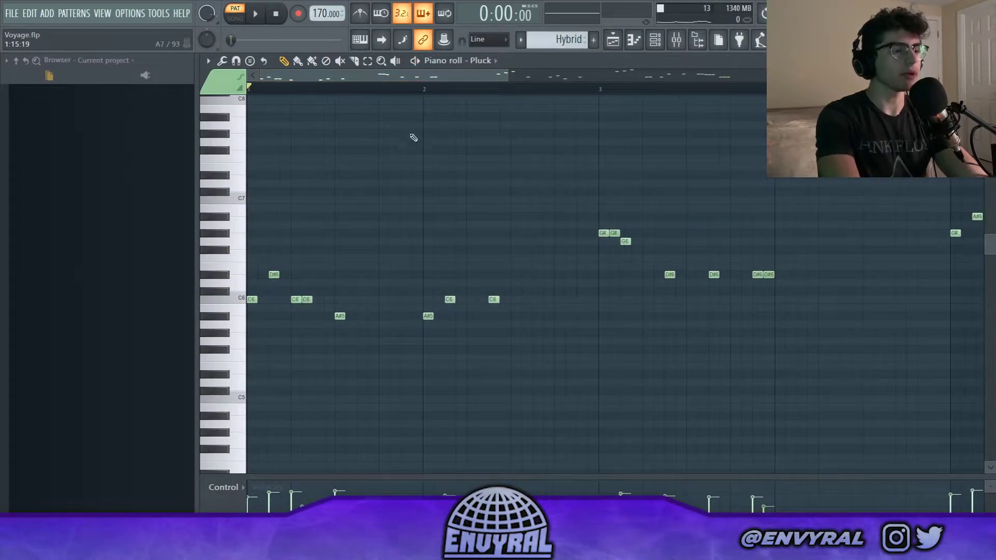
scroll(306, 81, "up", 2)
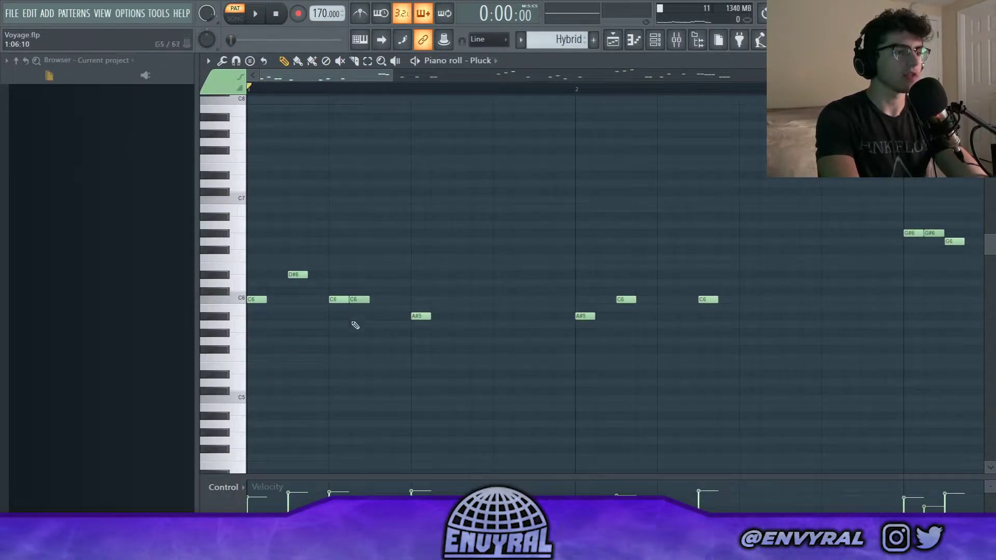
left_click_drag(329, 87, 429, 85)
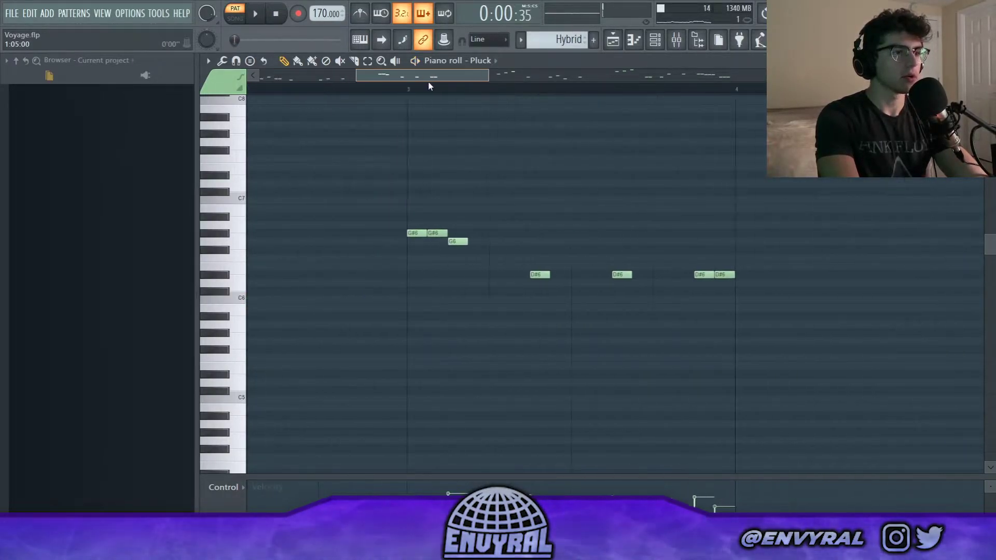
left_click(372, 93)
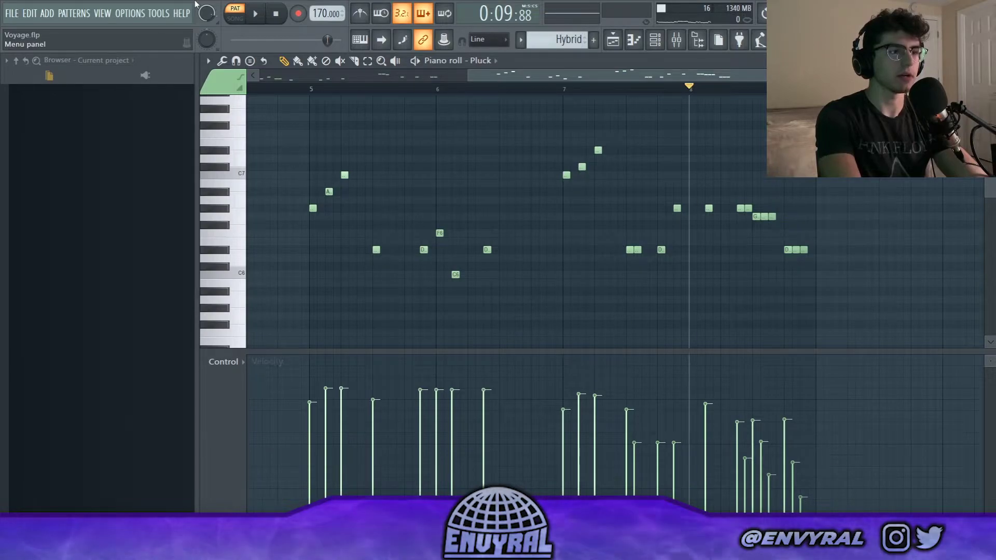
key("space")
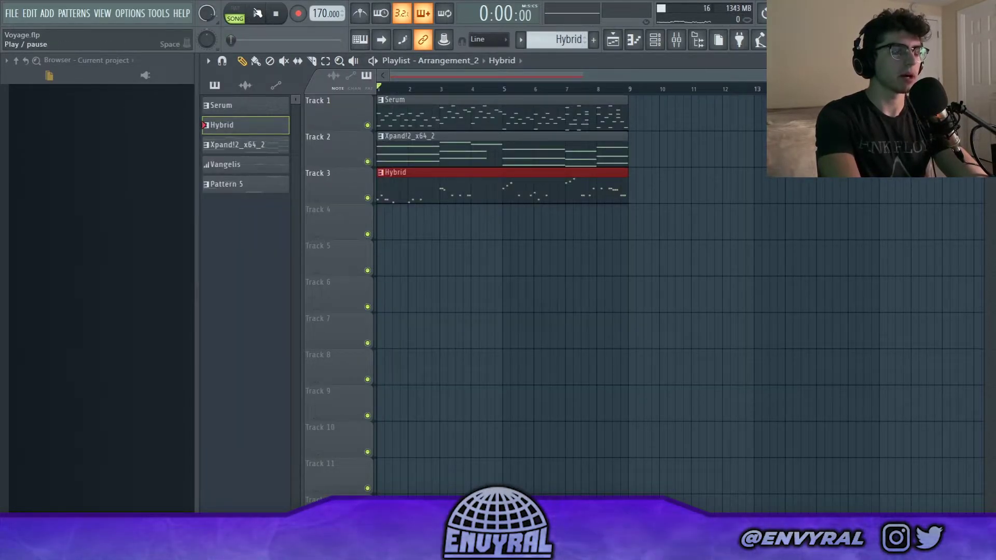
left_click(257, 11)
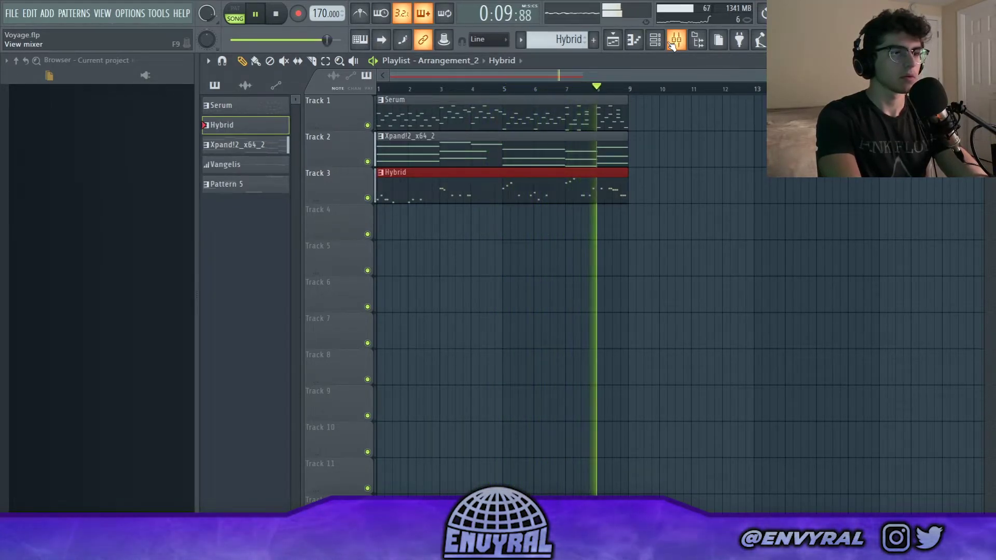
Stop playback and duplicate the Serum, Xpand and Hybrid clips to start at bar 9 with Ctrl+B.
key("space")
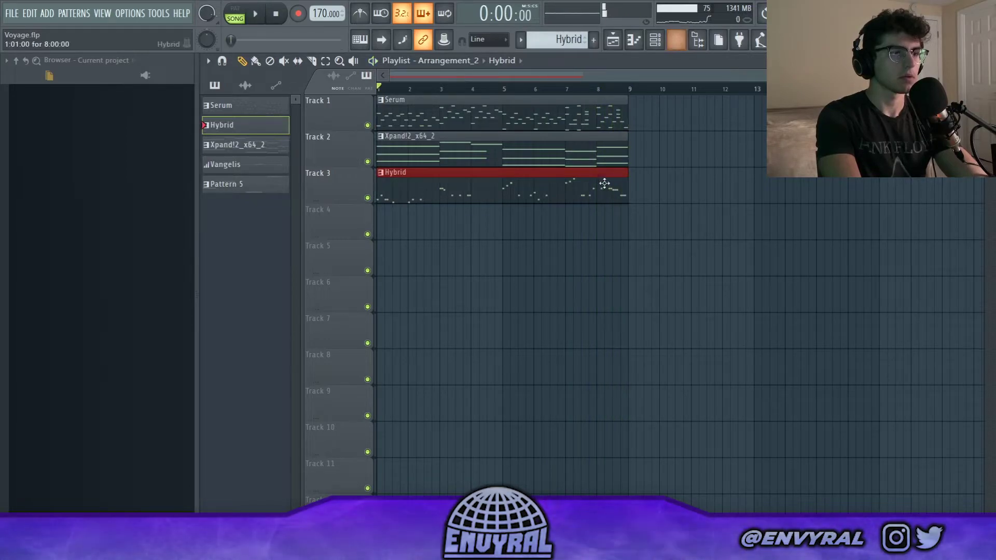
key("ctrl+b")
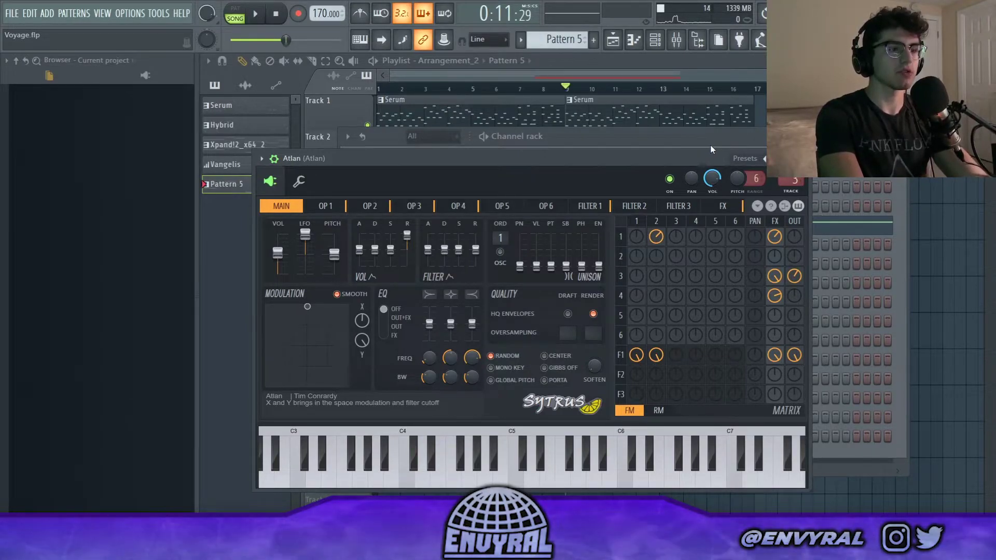
Zoom out on the Atlan Sytrus notes in the piano roll and play the pattern.
key("F7")
left_click_drag(599, 79, 290, 79)
key("space")
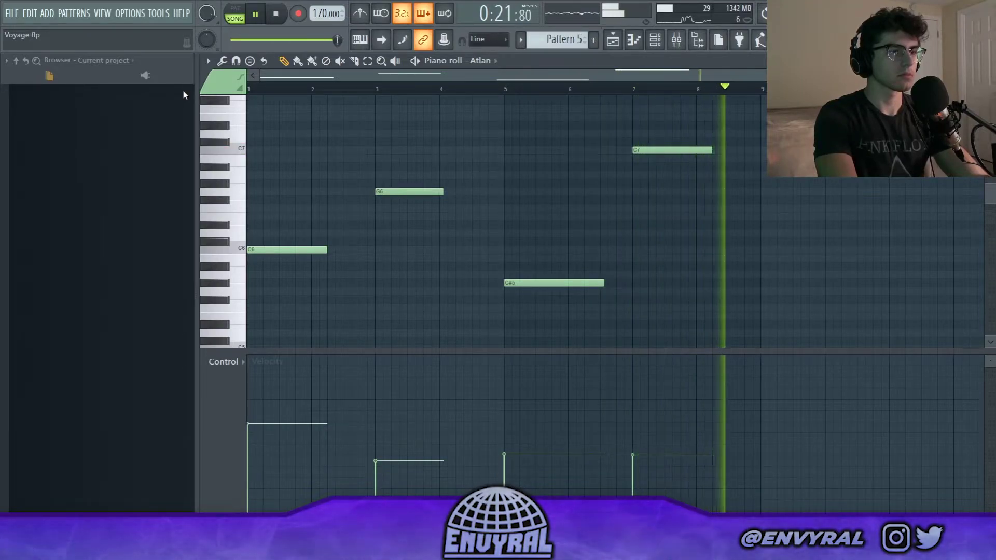
key("space")
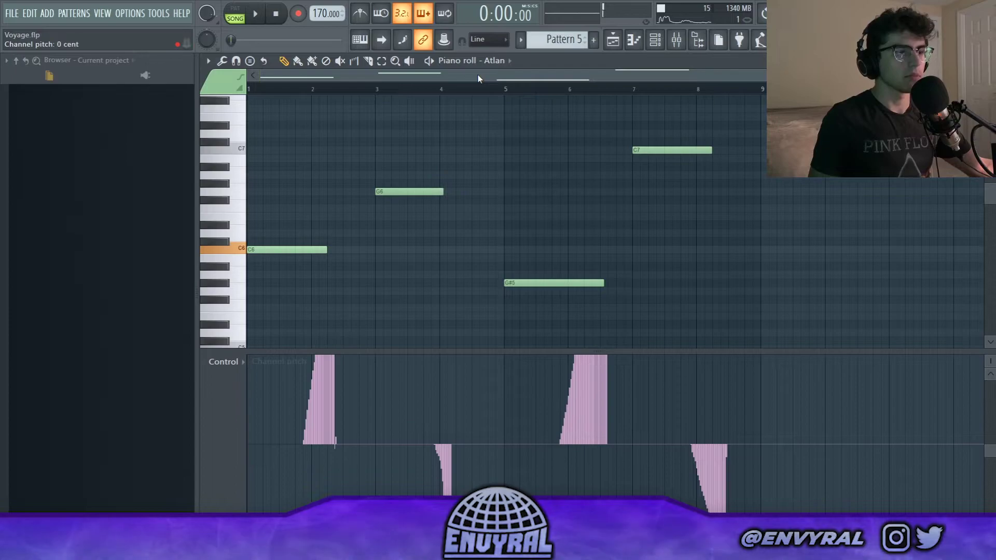
Show the Atlan channel pitch bends in the event lane, then return to the Voyage playlist.
left_click(224, 361)
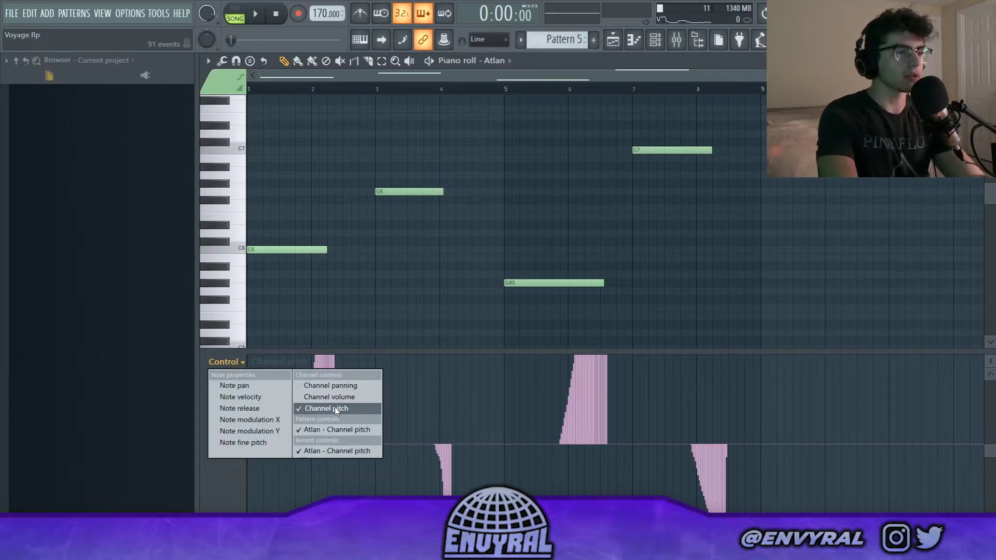
left_click(460, 357)
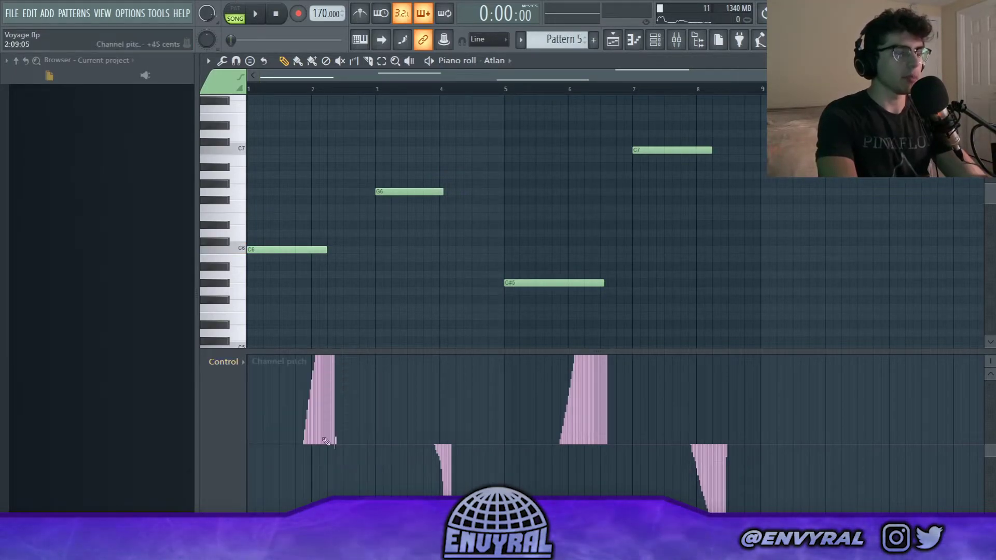
key("F5")
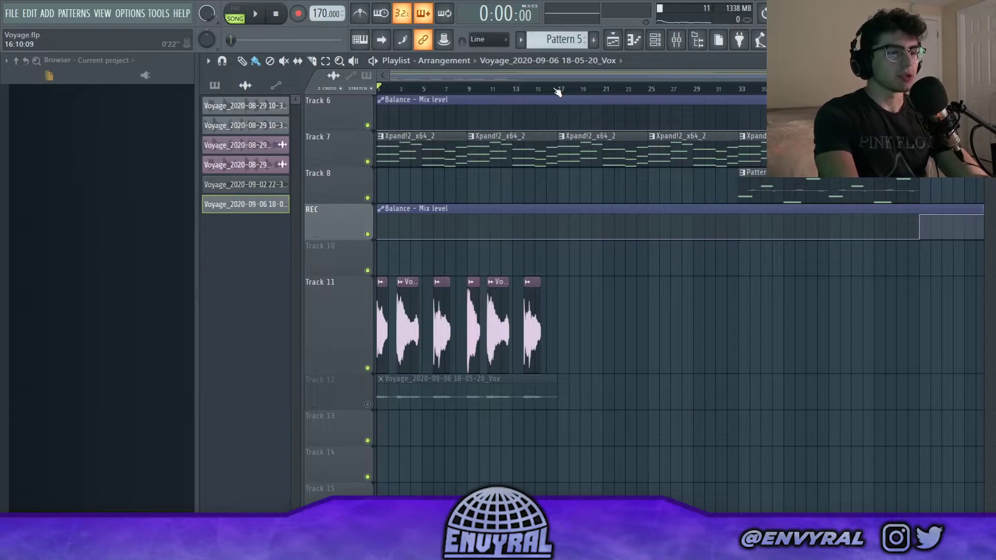
left_click(686, 32)
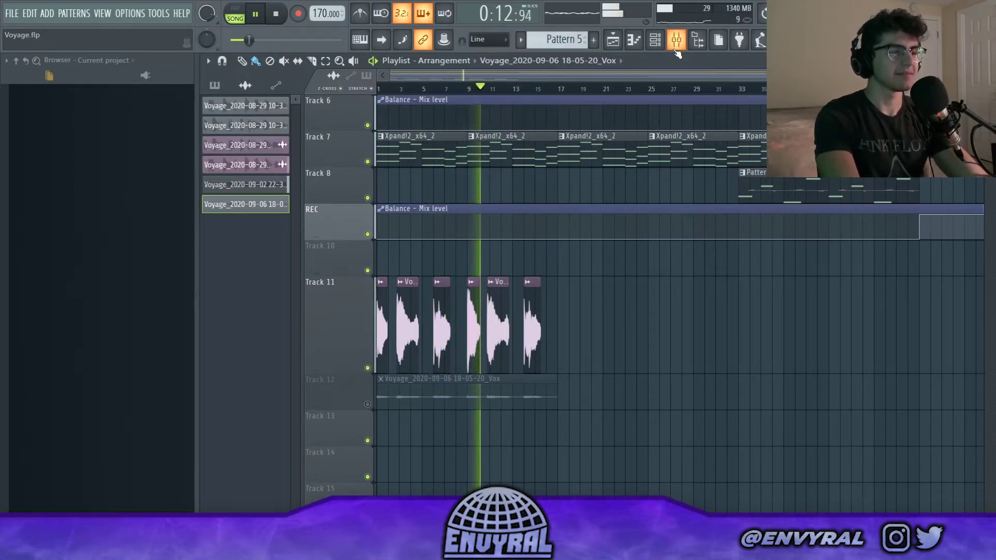
Stop the vocal playback and bring up Auto-Tune Evo on the Vox mixer insert 5.
key("space")
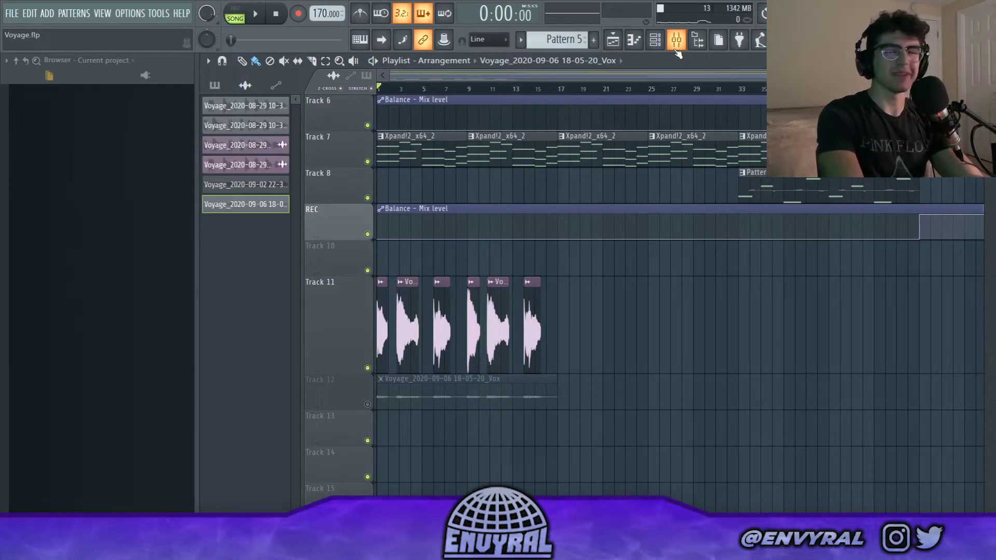
left_click(677, 41)
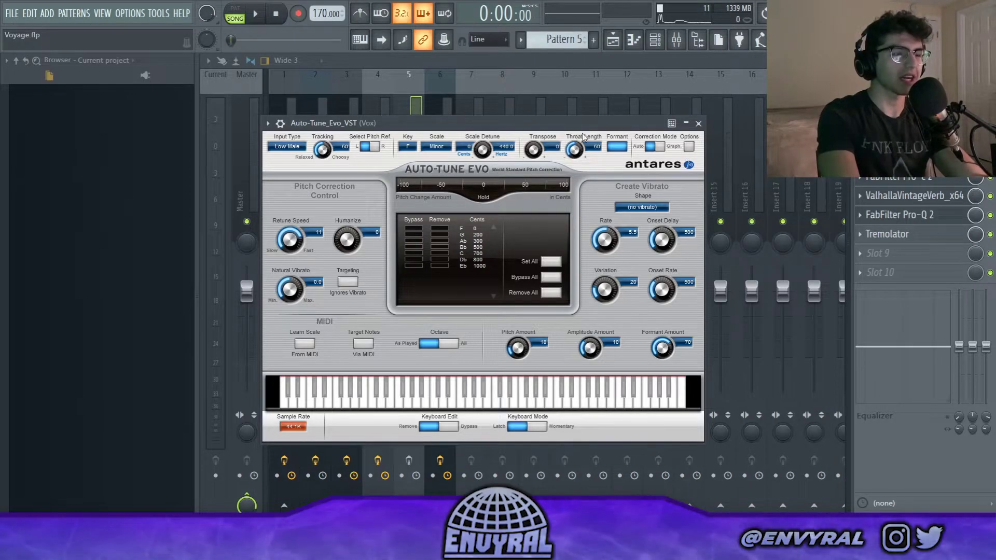
Close Auto-Tune, check the Vox ValhallaVintageVerb and Tremolator, then return to the playlist.
key("Escape")
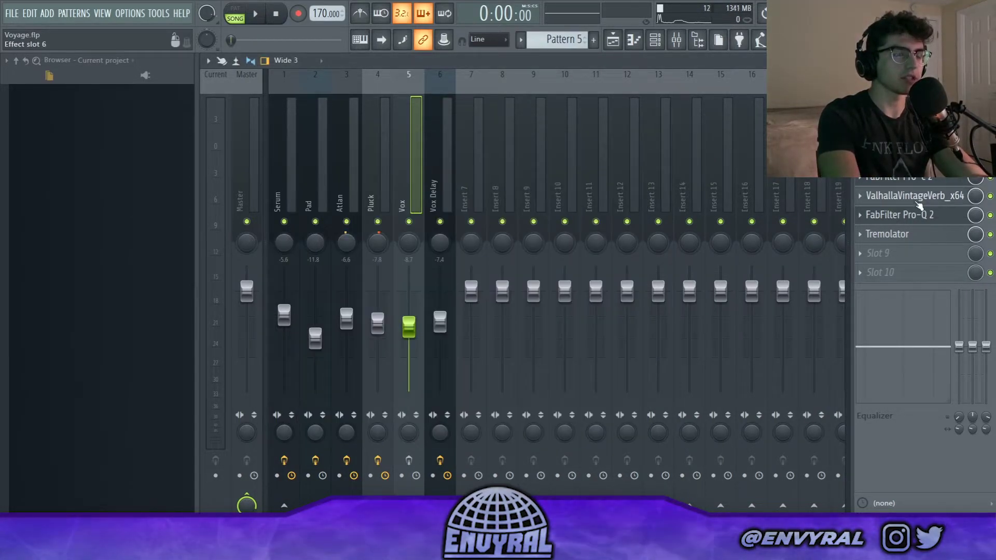
left_click(912, 197)
left_click(913, 234)
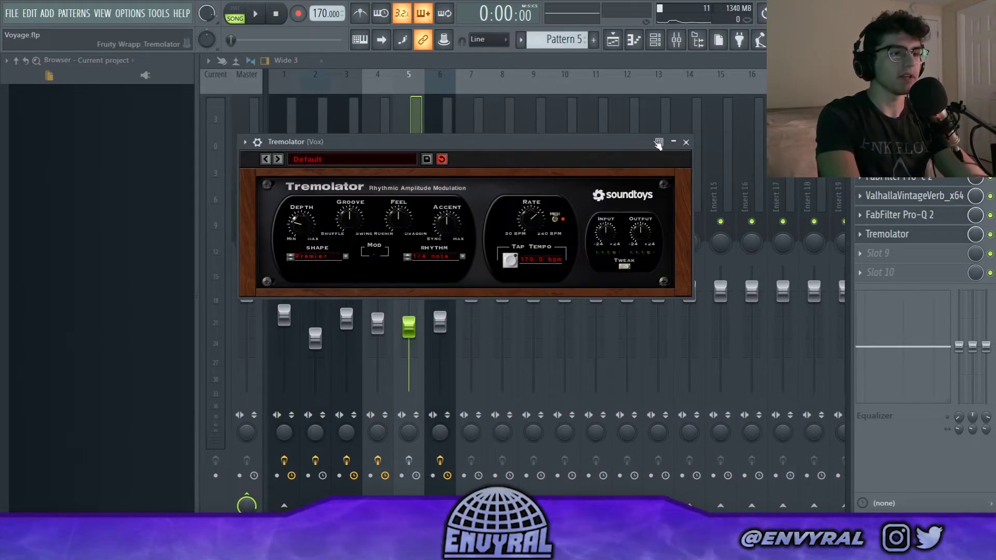
key("F5")
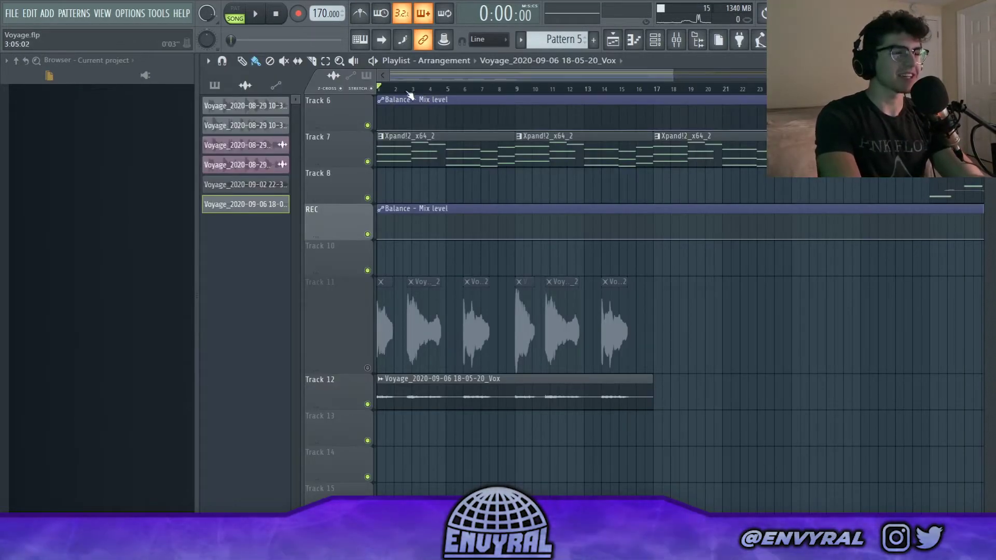
left_click(258, 15)
scroll(405, 107, "down", 1)
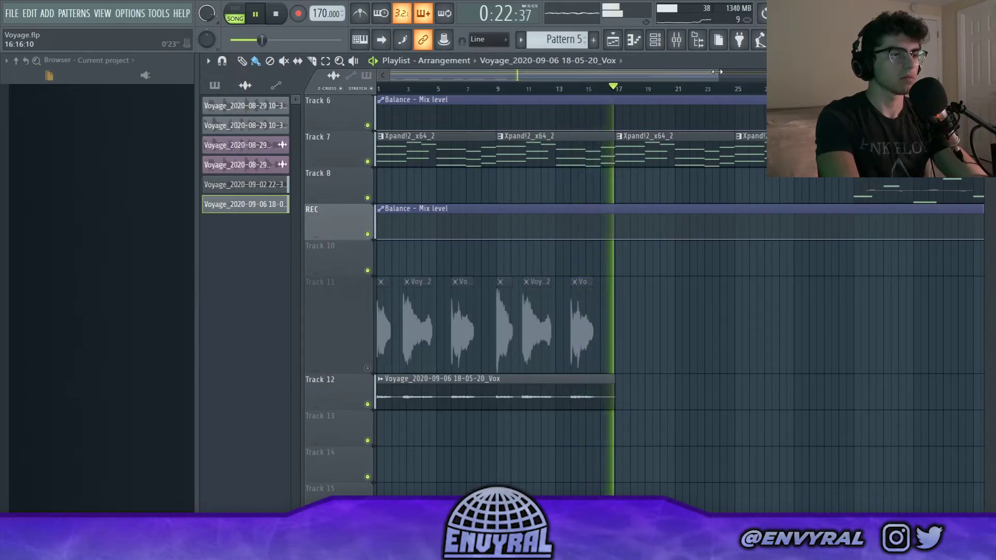
key("space")
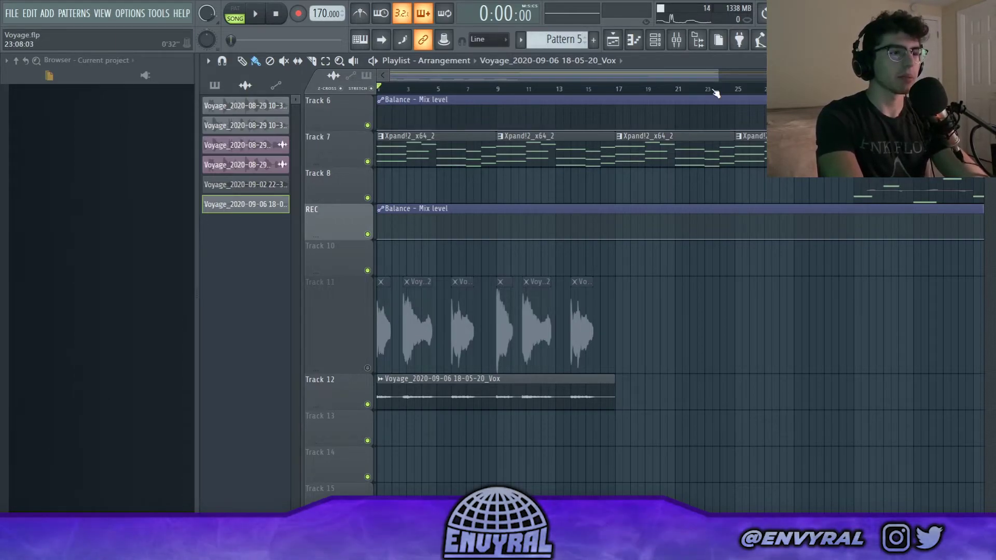
scroll(466, 454, "down", 3)
scroll(466, 453, "up", 2)
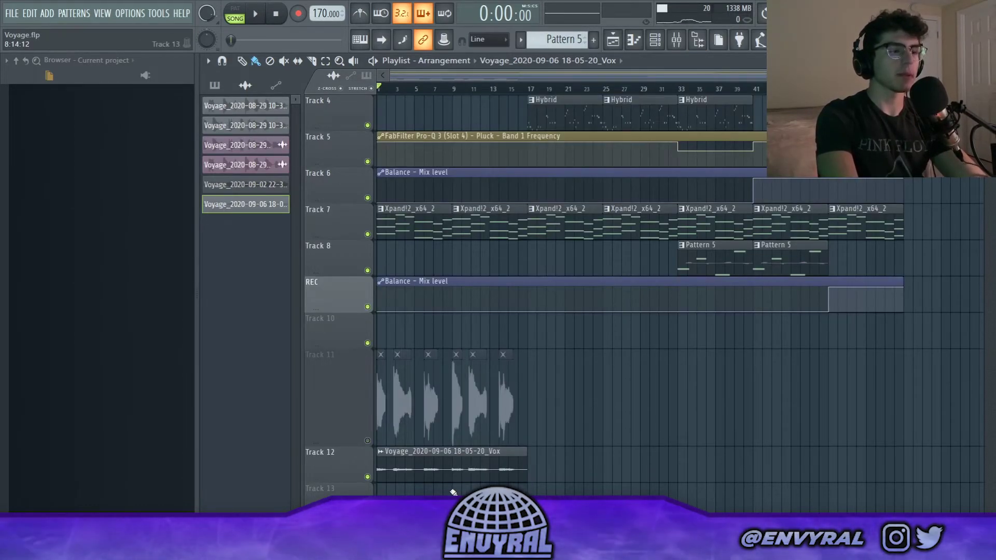